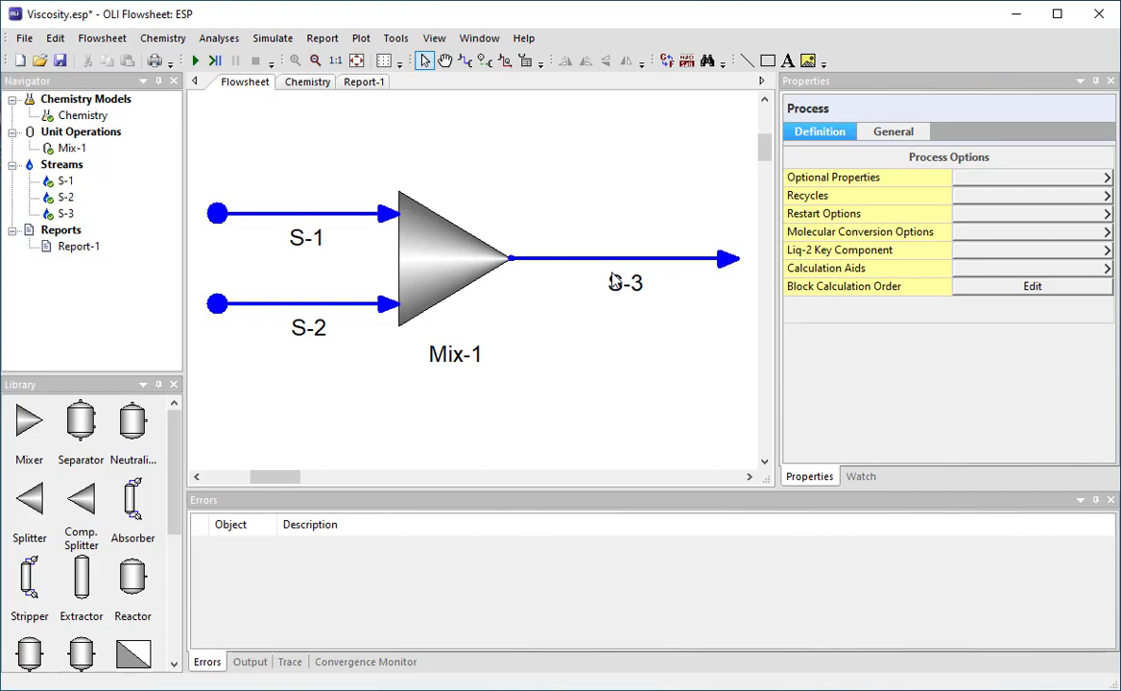
# Step: Review the inputs of streams S-1 and S-2, then the chemistry model's inflows and thermodynamic framework
pyautogui.click(336, 219)
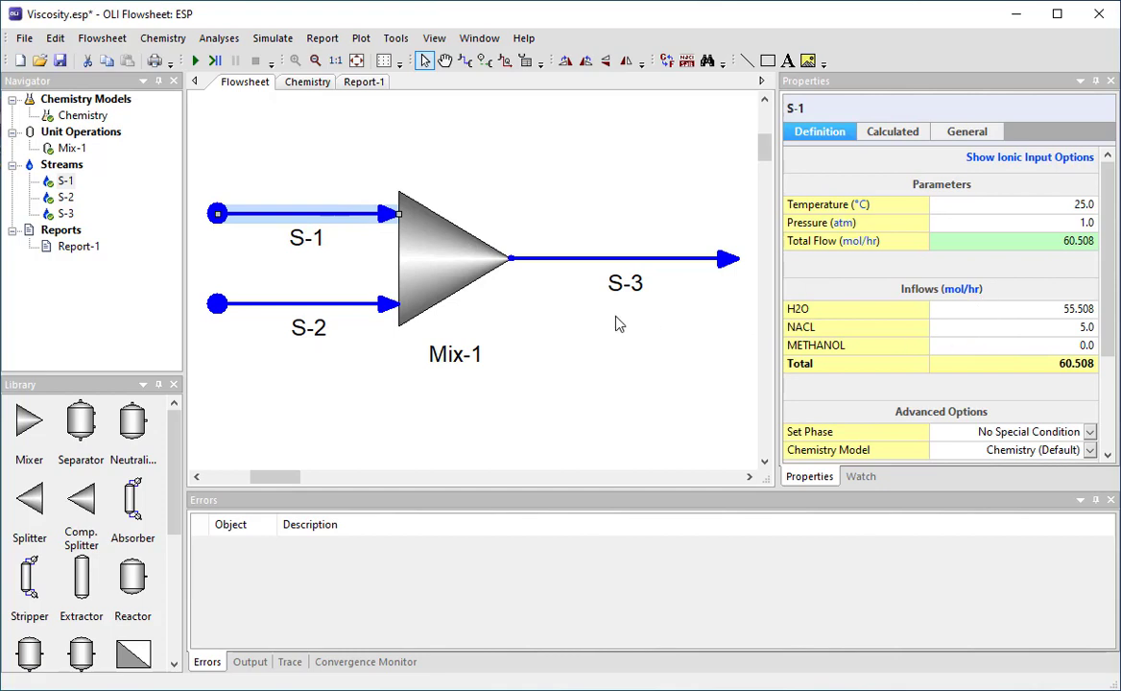
pyautogui.click(339, 306)
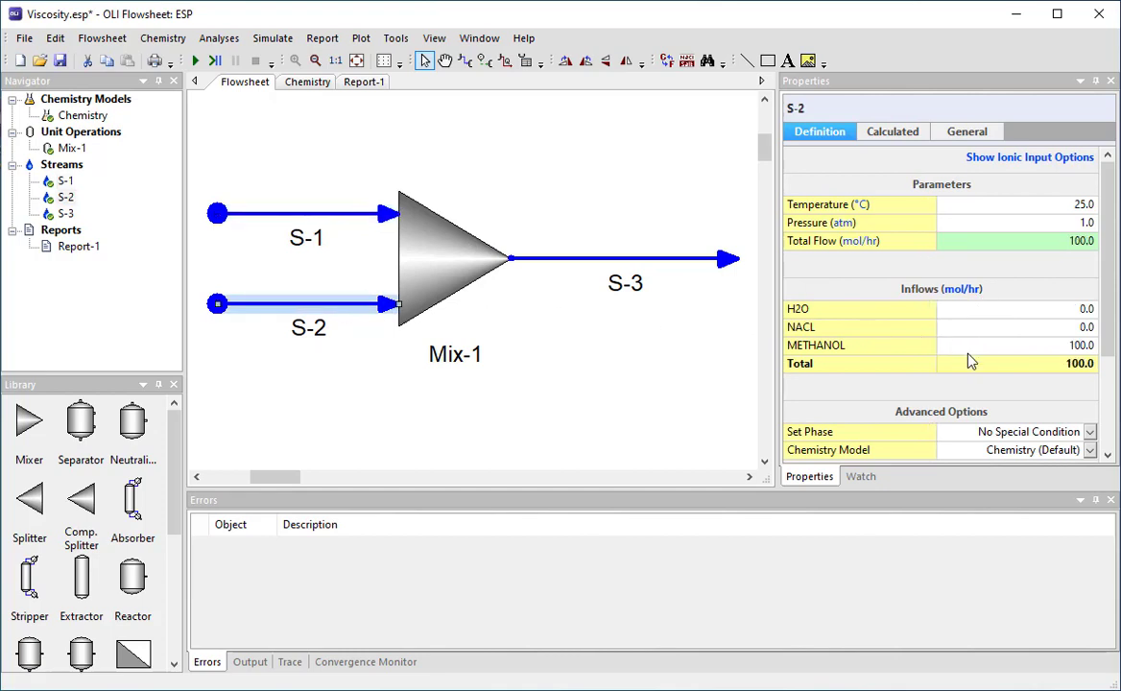
pyautogui.click(305, 84)
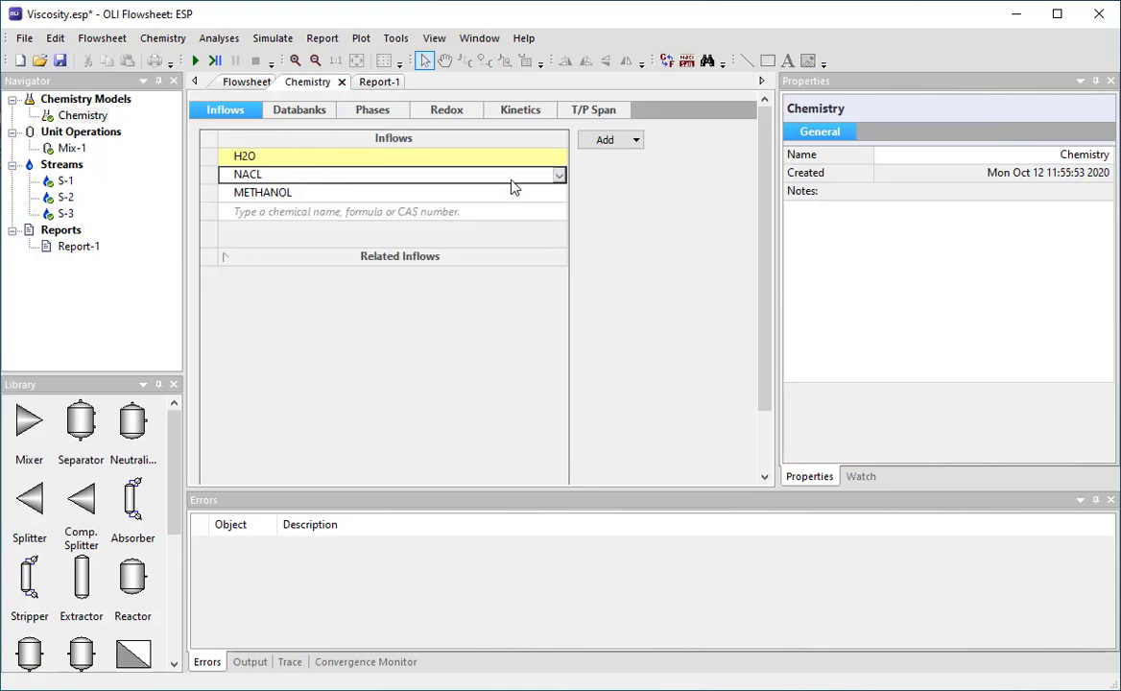
pyautogui.click(292, 107)
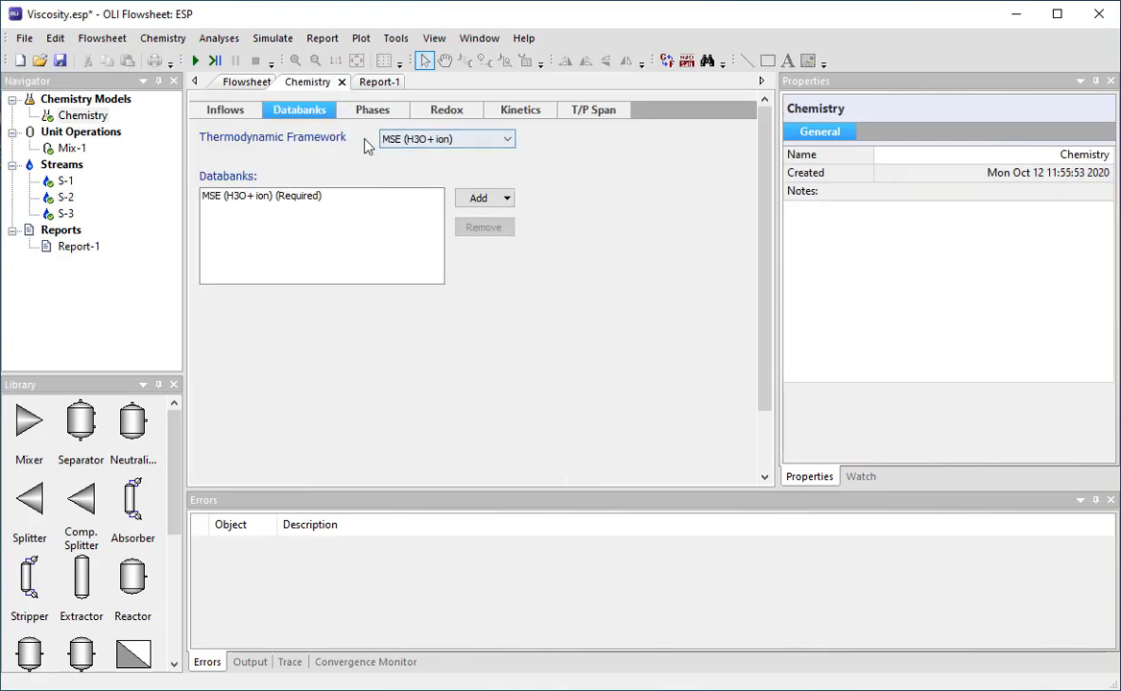
pyautogui.click(229, 113)
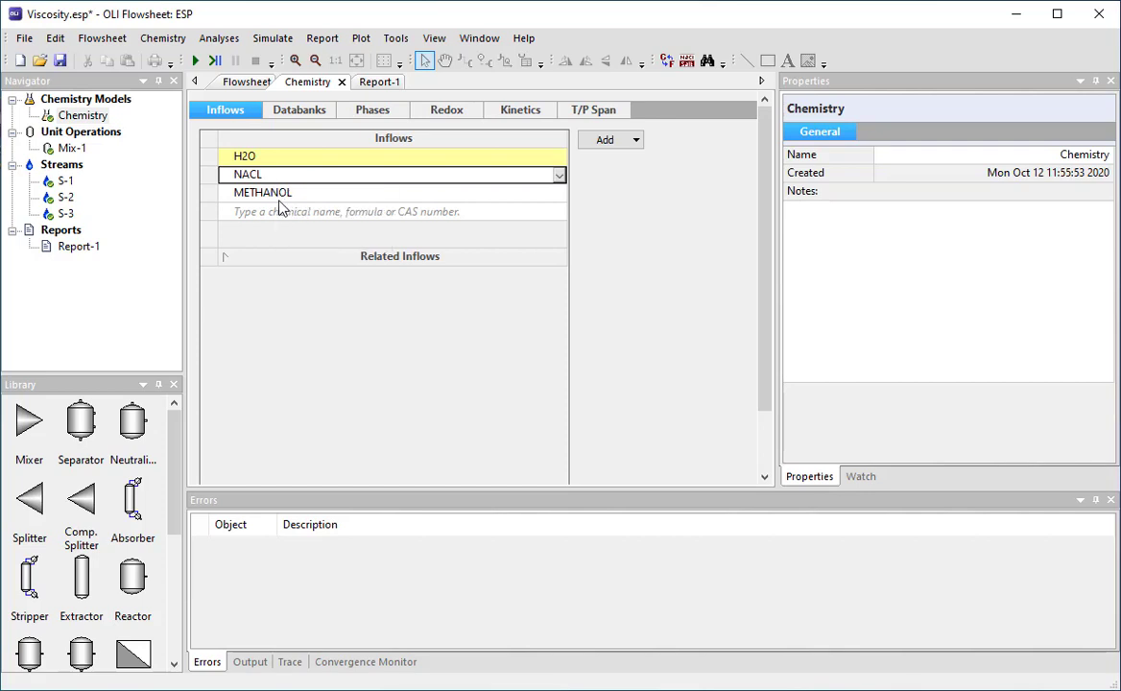
# Step: Run the flowsheet simulation and show the calculated results of the mixer's outlet stream S-3
pyautogui.click(236, 84)
pyautogui.click(675, 384)
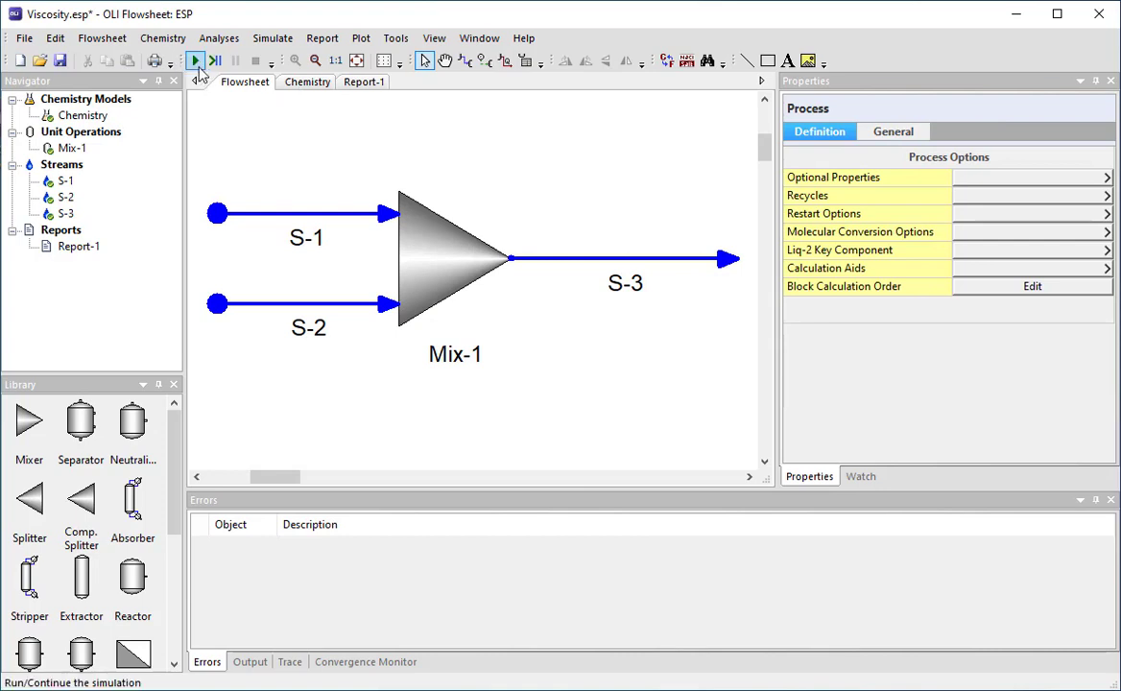
pyautogui.click(195, 62)
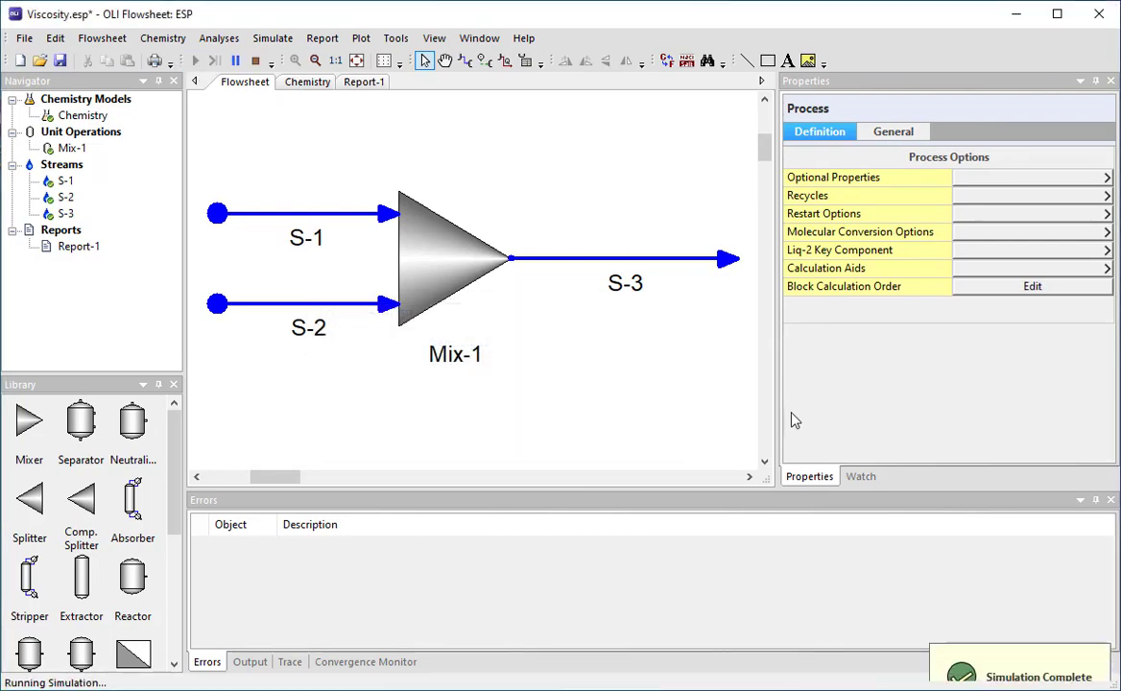
pyautogui.click(671, 261)
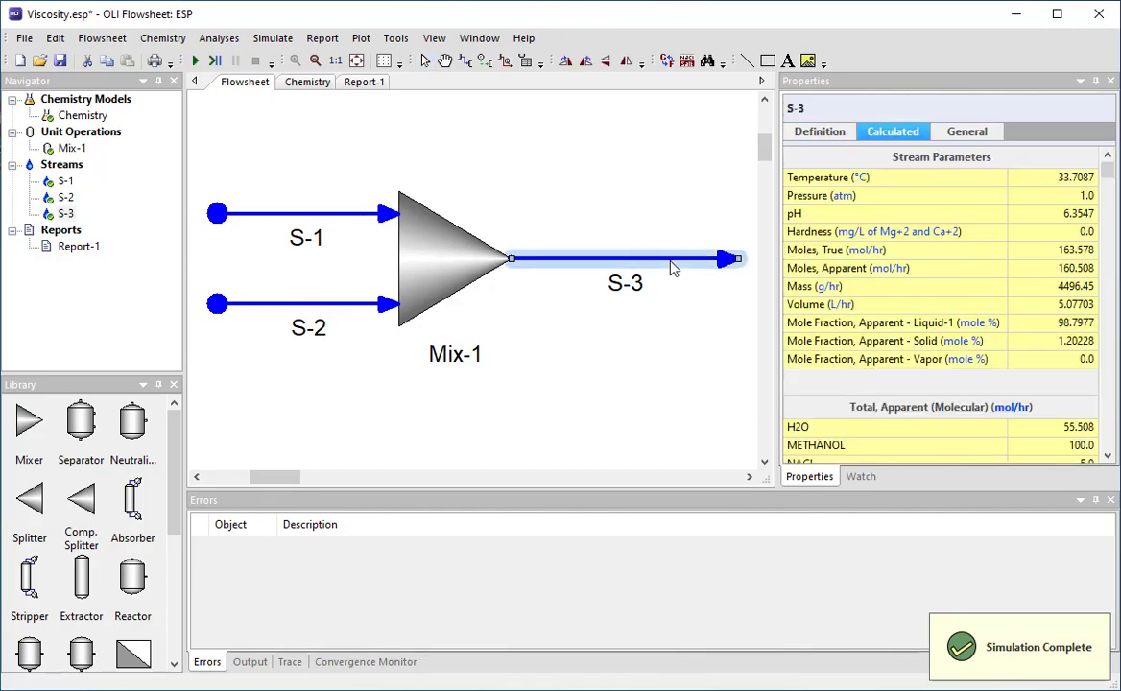
# Step: Examine the results for S-3 in Report-1 down to the Thermodynamic Properties section
pyautogui.click(357, 83)
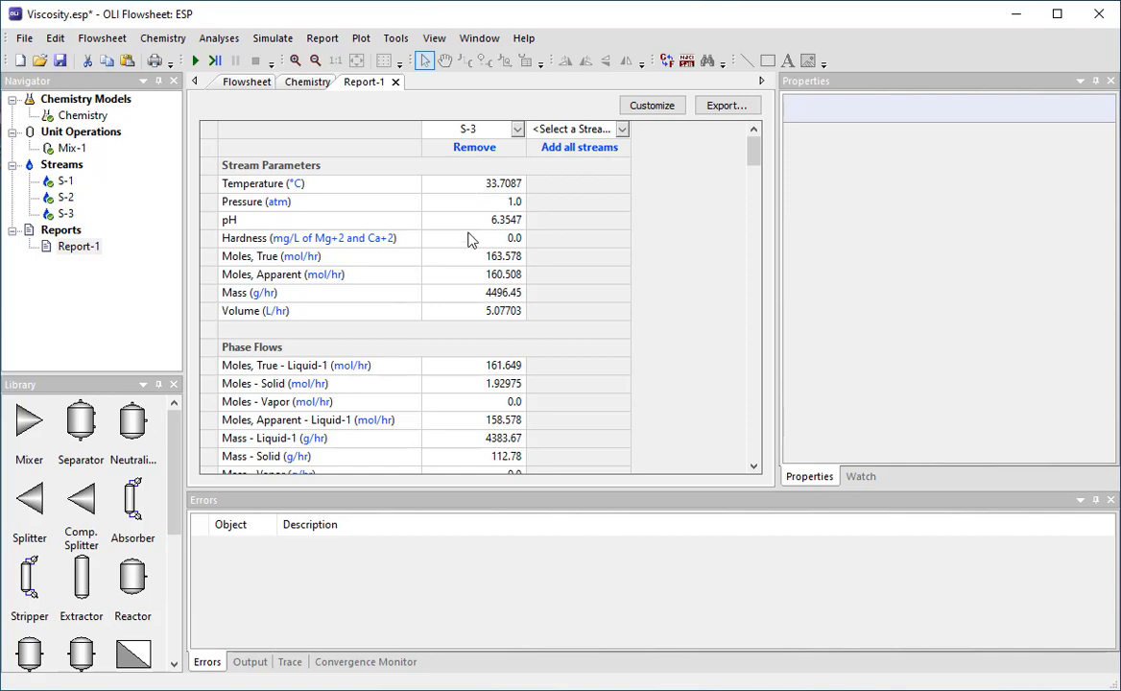
pyautogui.scroll(-2, 470, 239)
pyautogui.scroll(-8, 470, 239)
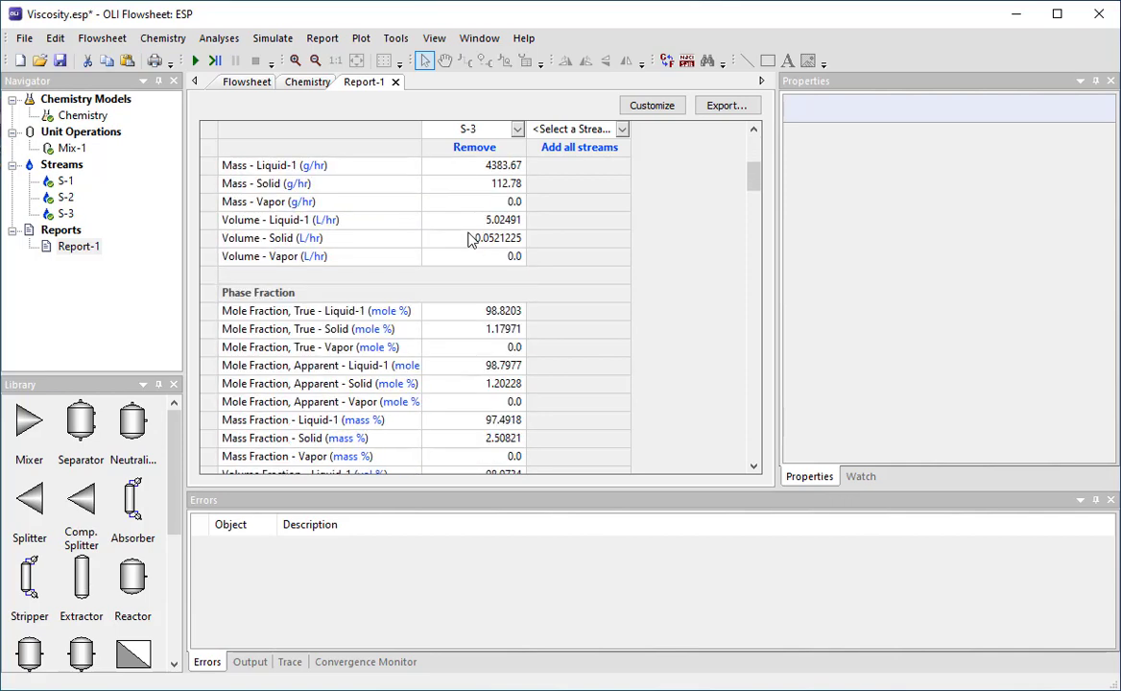
pyautogui.scroll(-2, 462, 249)
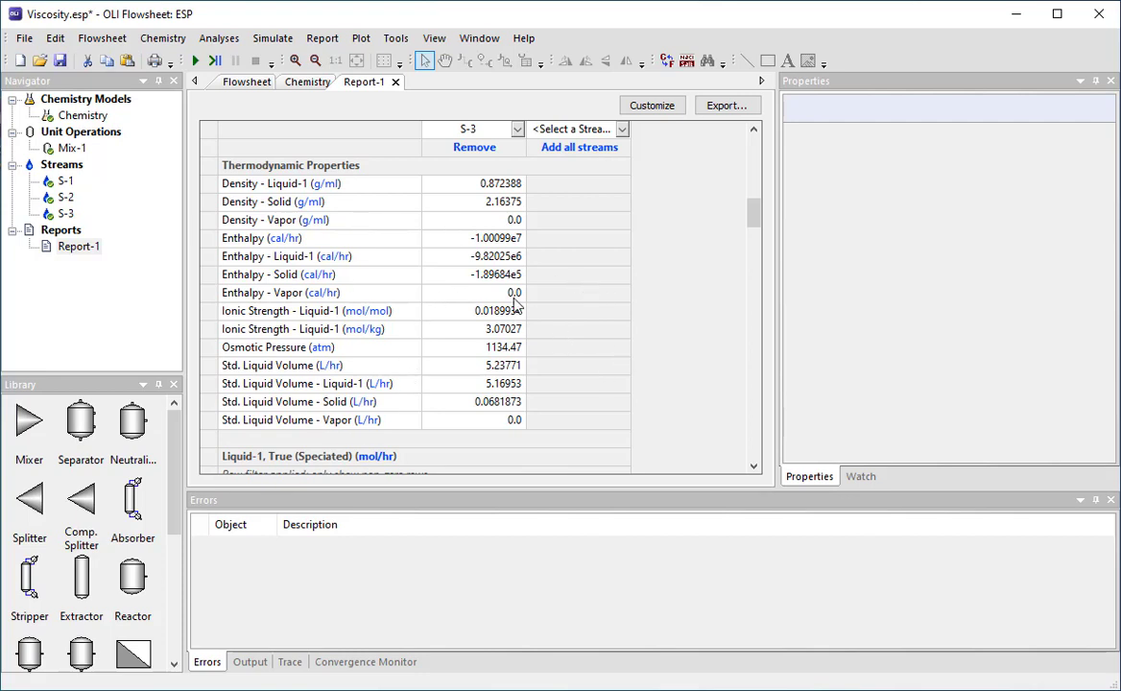
# Step: Look through the selectable sections in Report-1's customization options for a viscosity entry, and leave without changes
pyautogui.click(666, 109)
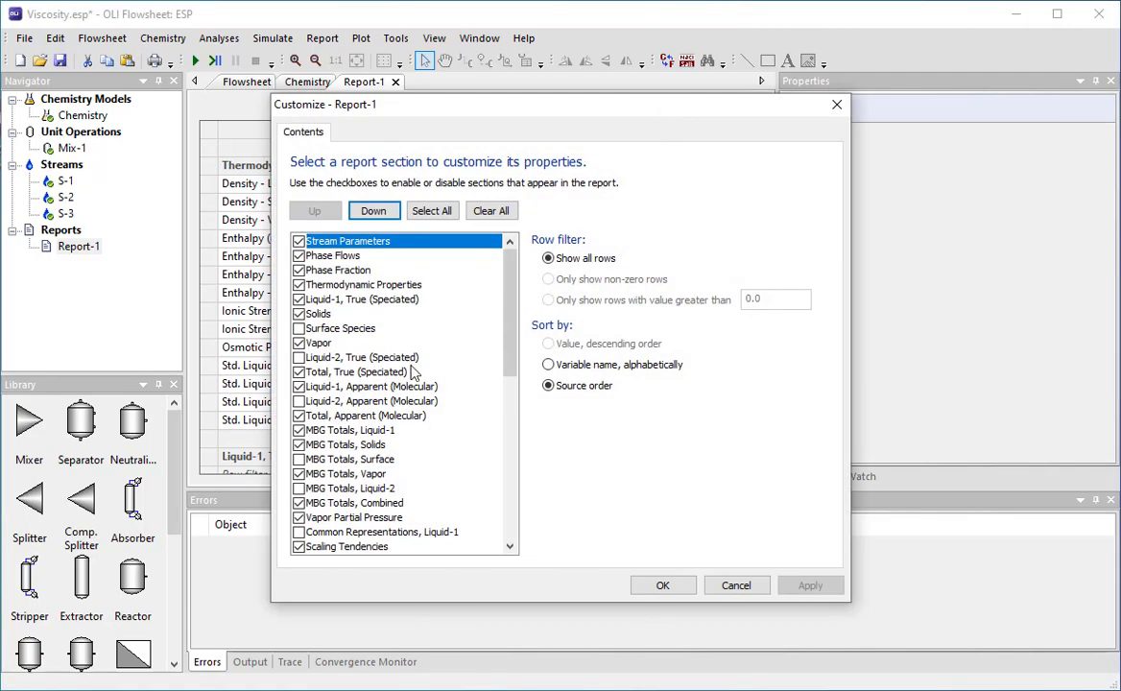
pyautogui.scroll(-9, 394, 365)
pyautogui.scroll(-1, 408, 439)
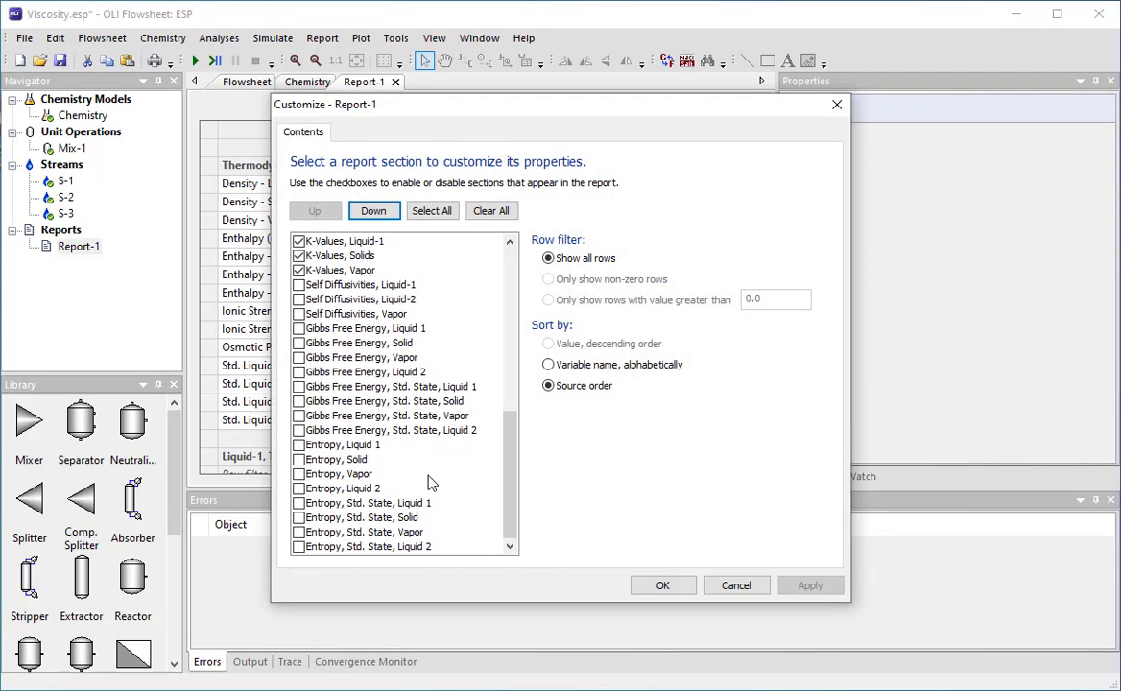
pyautogui.scroll(5, 431, 484)
pyautogui.scroll(5, 431, 485)
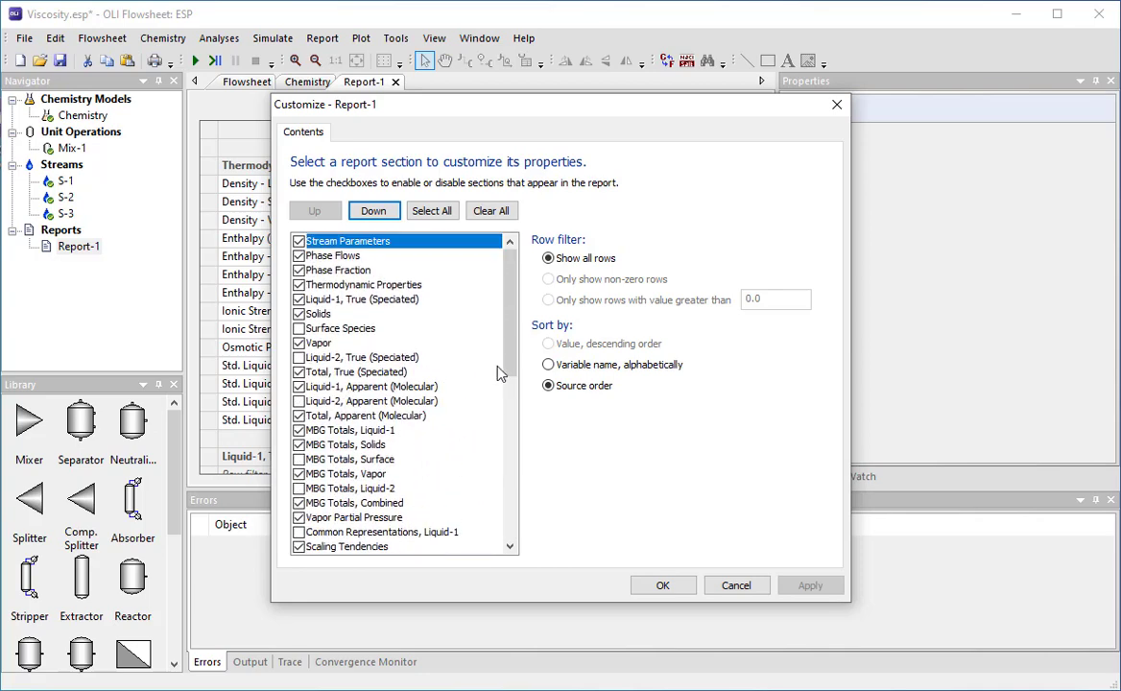
pyautogui.click(751, 587)
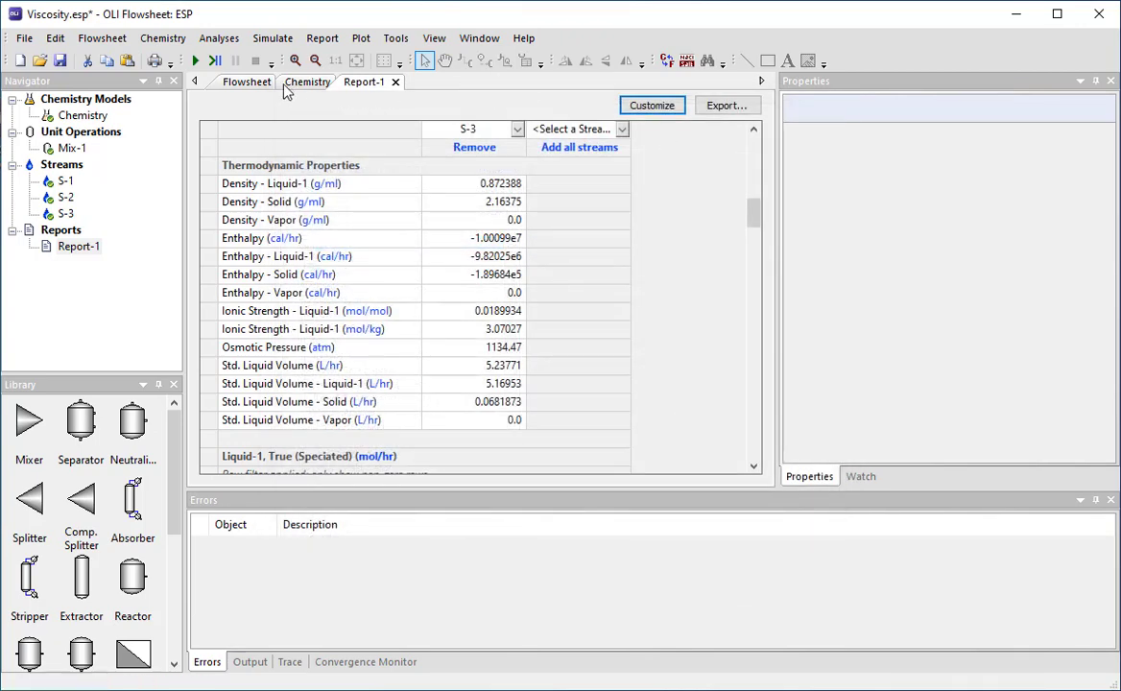
# Step: Set Viscosity to Yes in the flowsheet process's optional properties to calculate
pyautogui.click(253, 83)
pyautogui.click(535, 162)
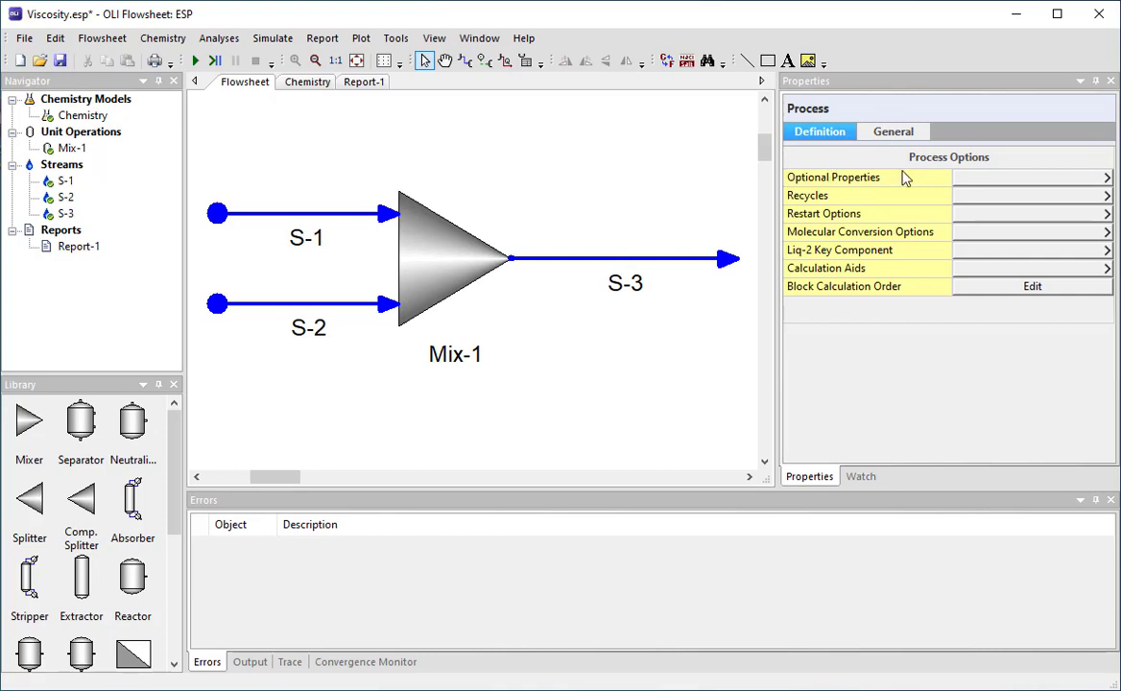
pyautogui.click(985, 181)
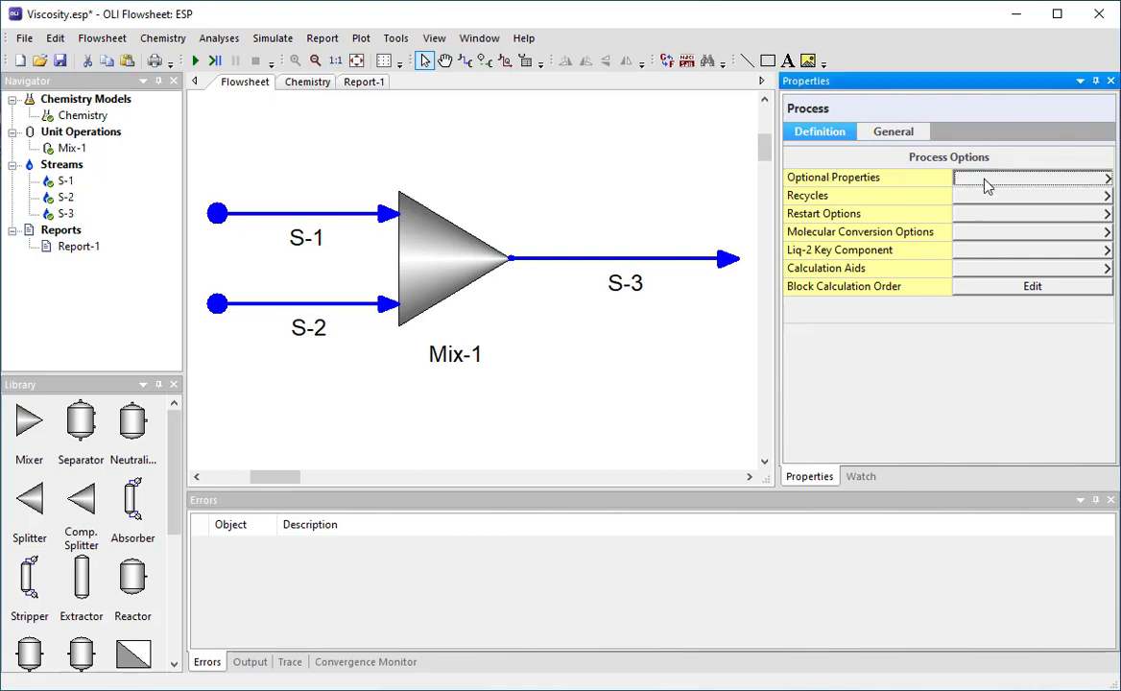
pyautogui.click(985, 182)
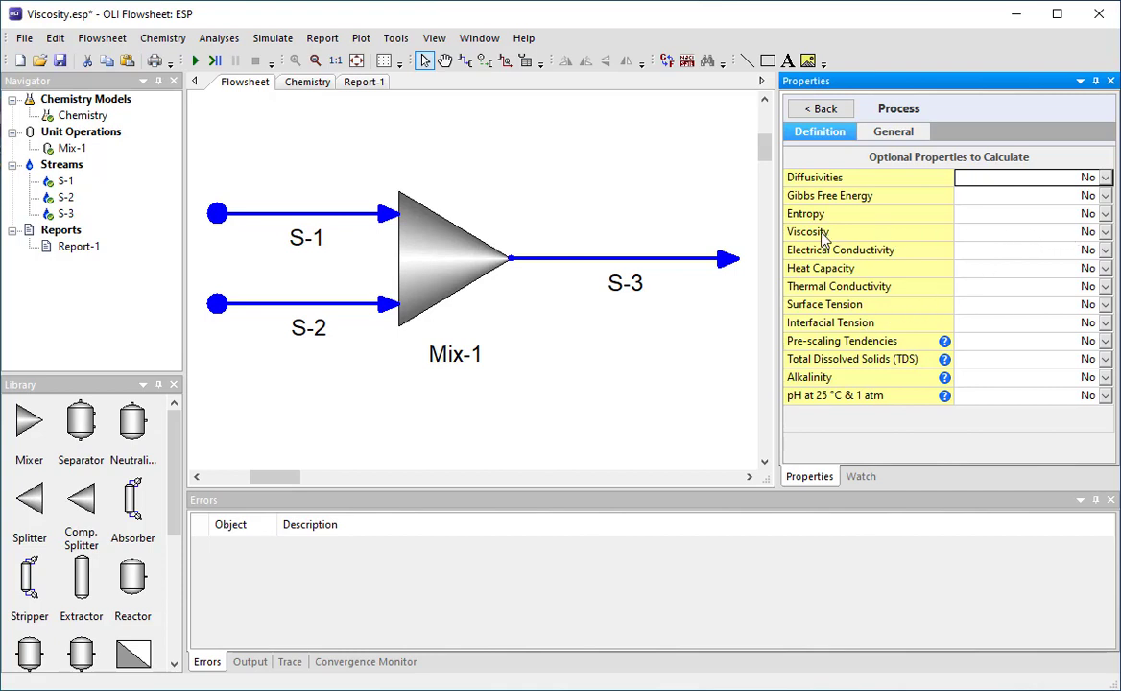
pyautogui.click(1007, 225)
pyautogui.click(1008, 226)
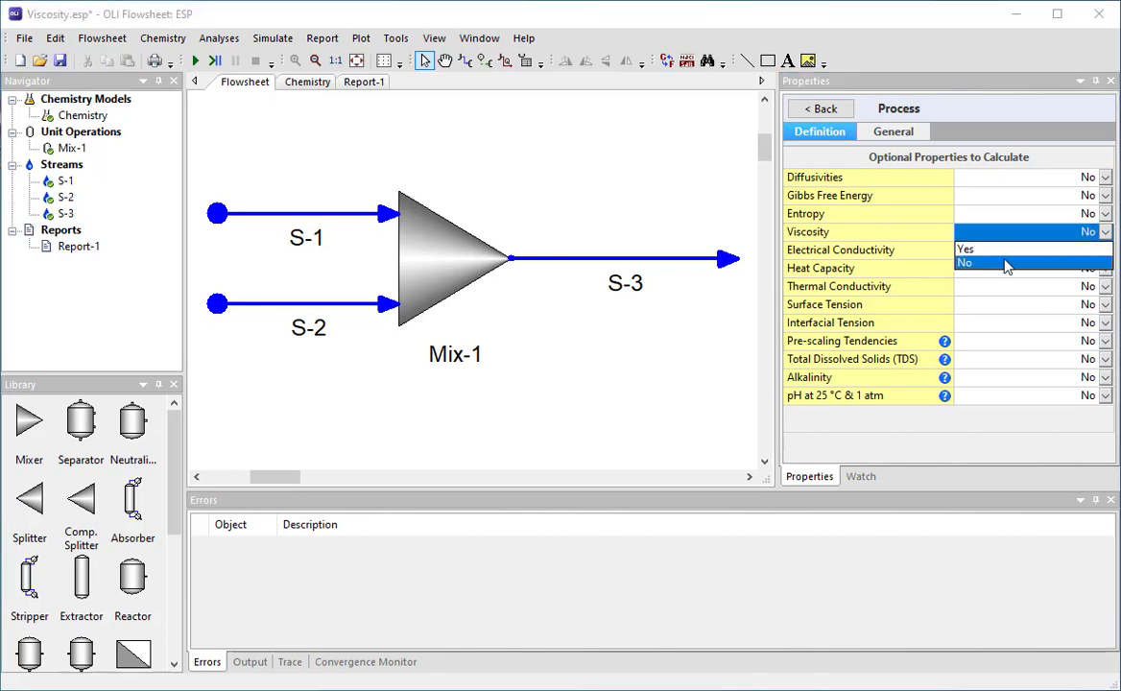
pyautogui.click(997, 250)
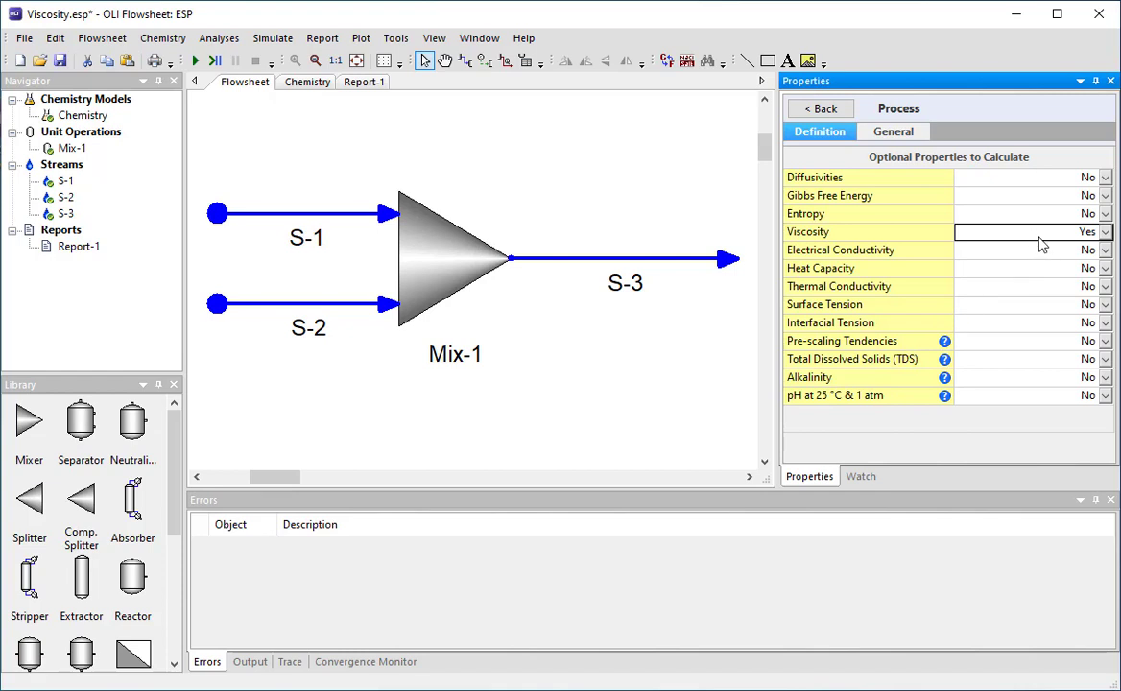
pyautogui.click(822, 109)
pyautogui.click(591, 140)
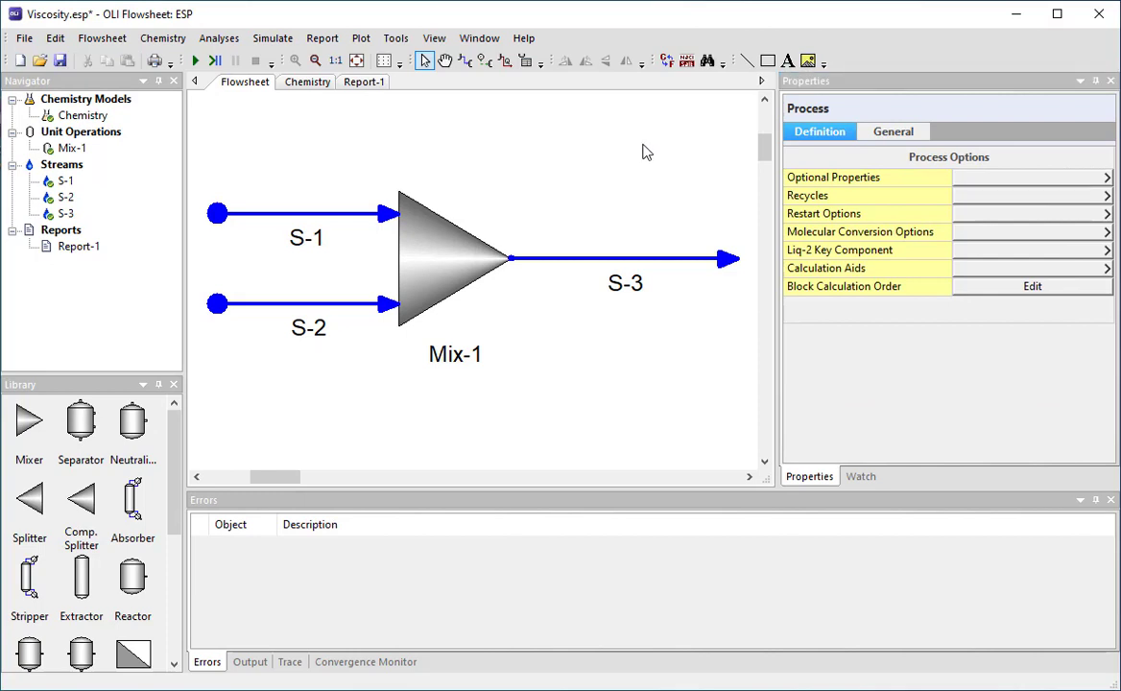
# Step: Rerun the simulation and check the absolute viscosity of Liquid-1 for S-3 in Report-1
pyautogui.click(195, 62)
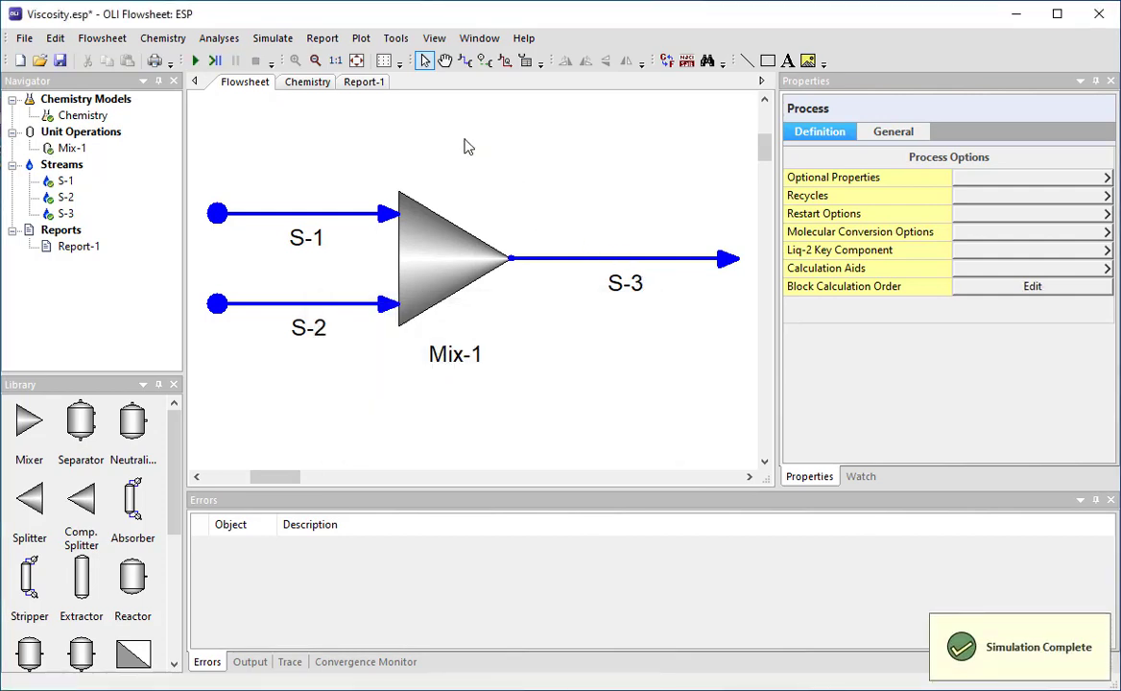
pyautogui.click(594, 258)
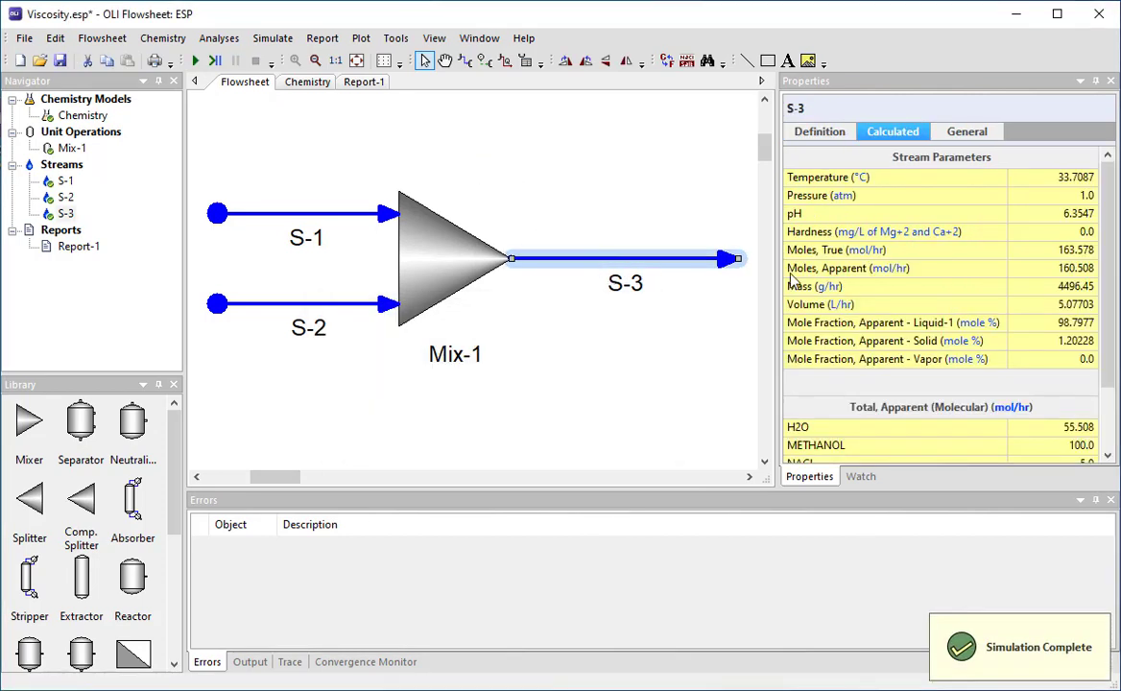
pyautogui.click(363, 81)
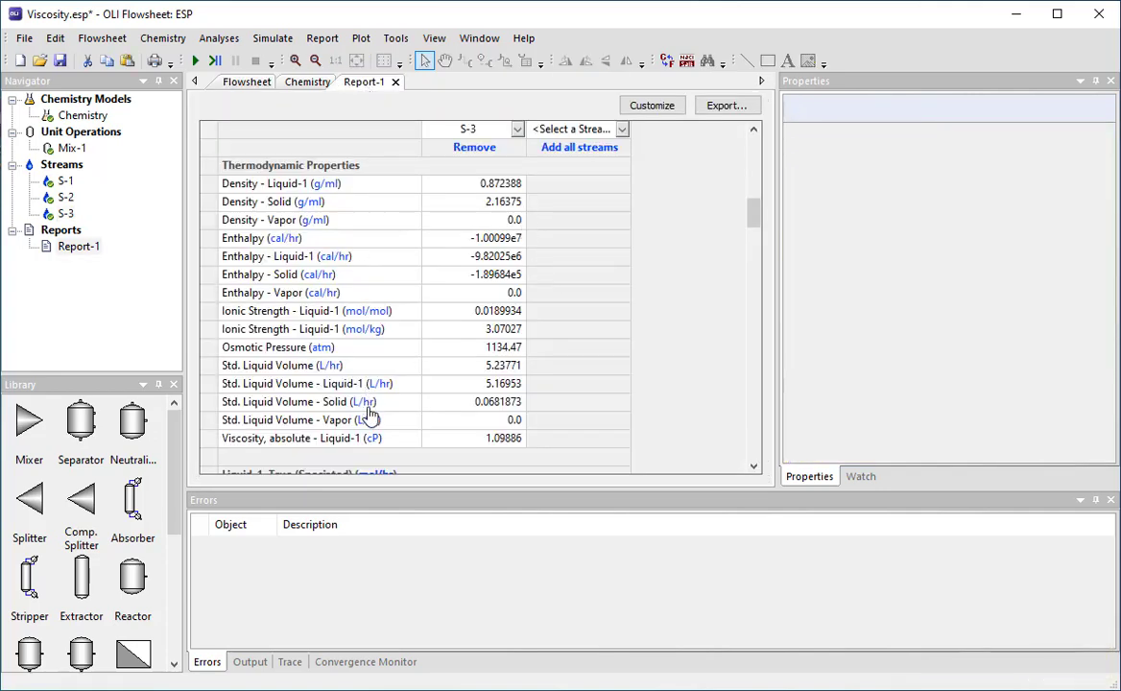
pyautogui.scroll(-1, 369, 413)
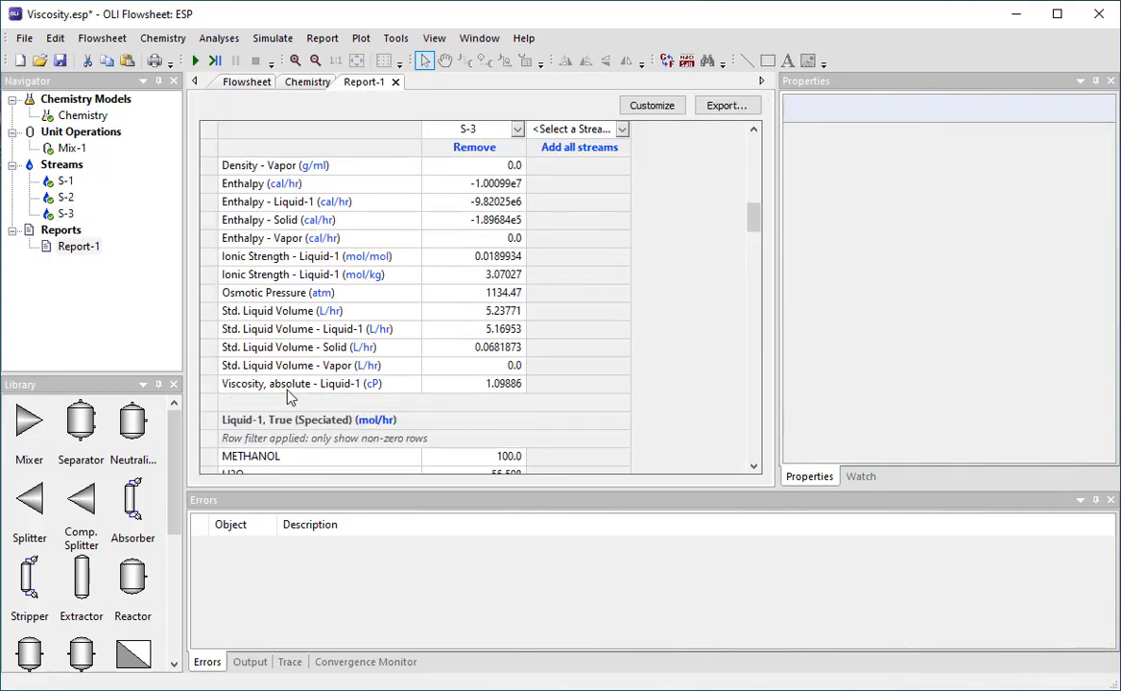